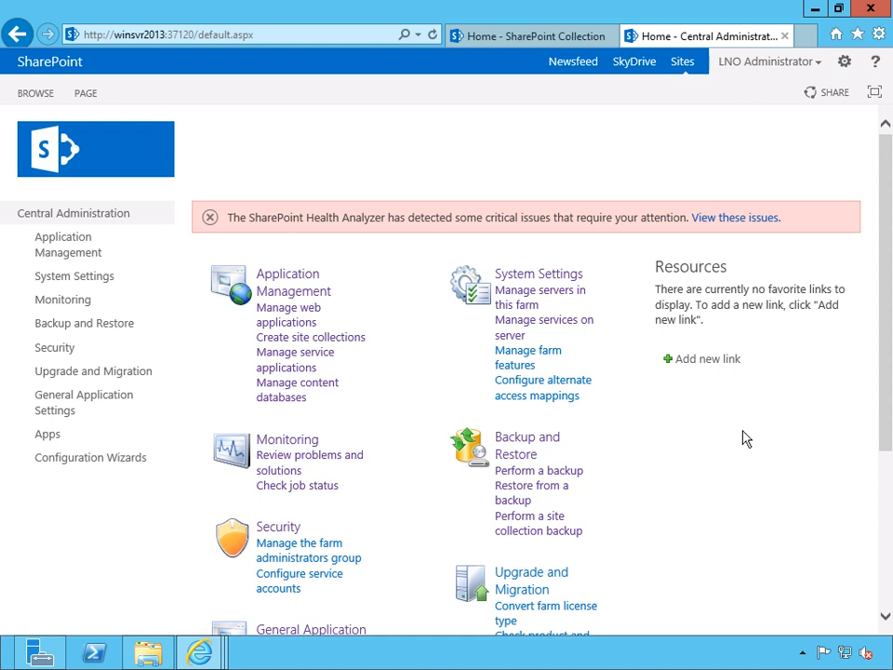
# - Enable anonymous access in the Default zone's authentication settings of the SharePoint - 80 web application and review that setting
pyautogui.click(295, 295)
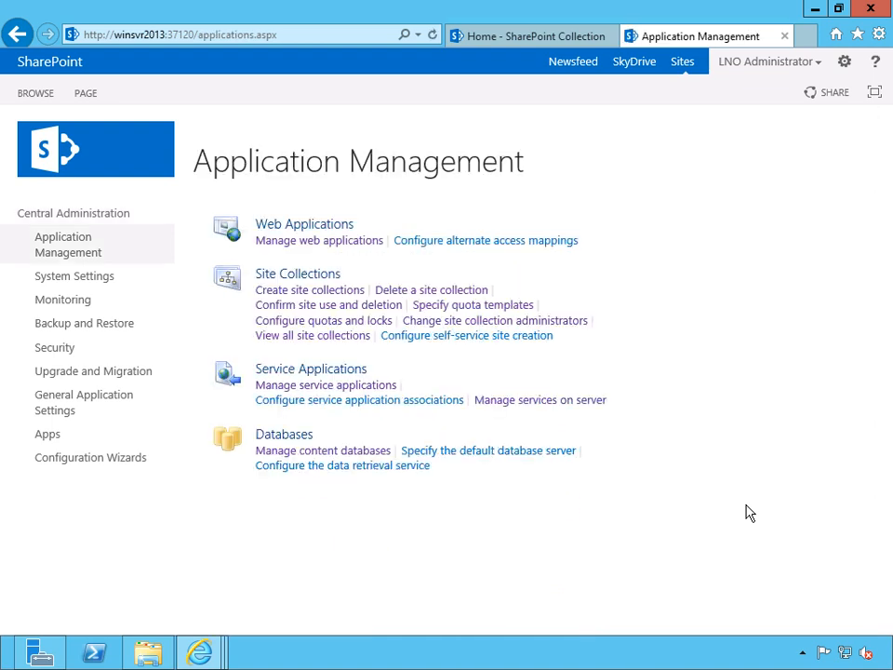
pyautogui.click(337, 243)
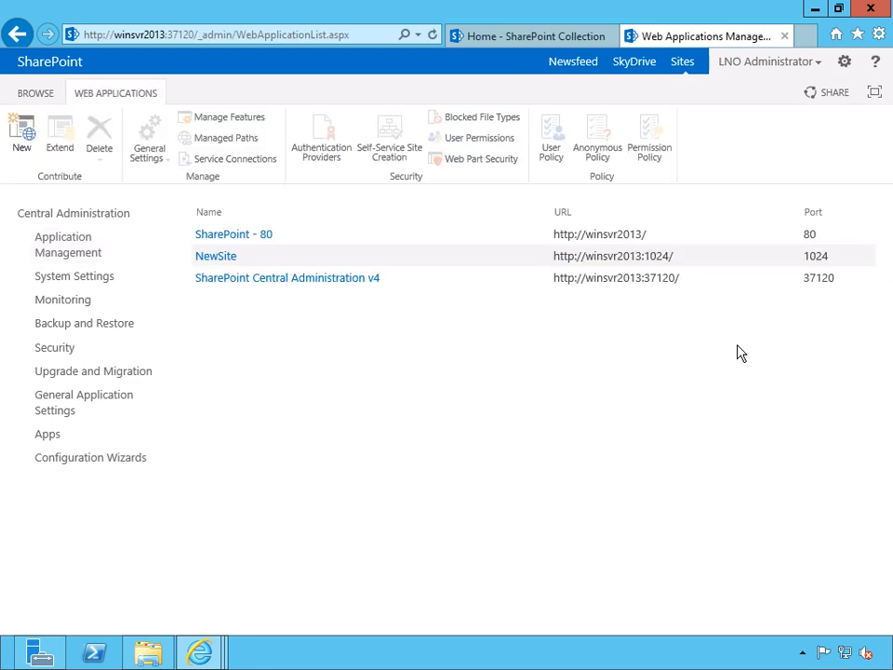
pyautogui.click(223, 239)
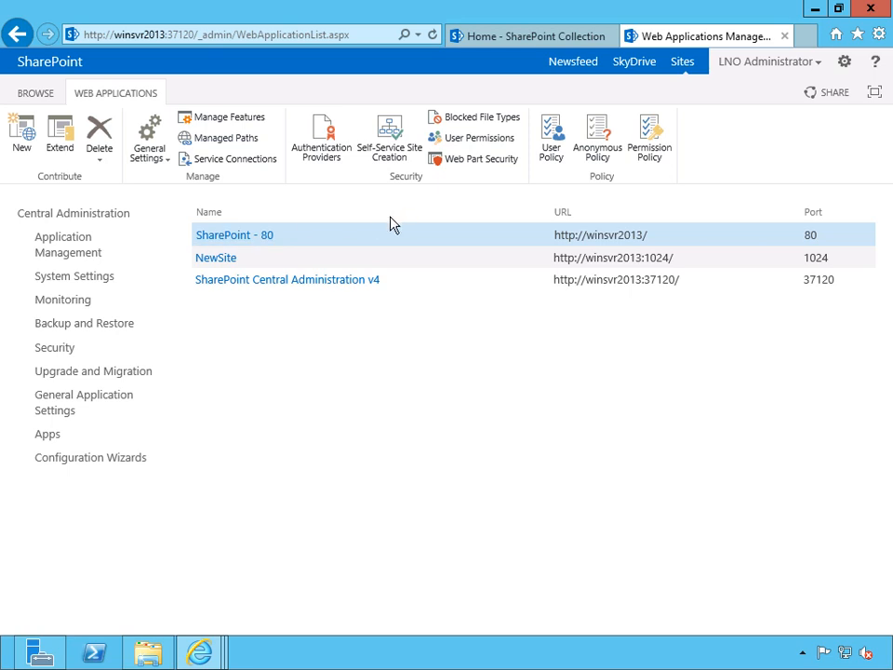
pyautogui.click(323, 138)
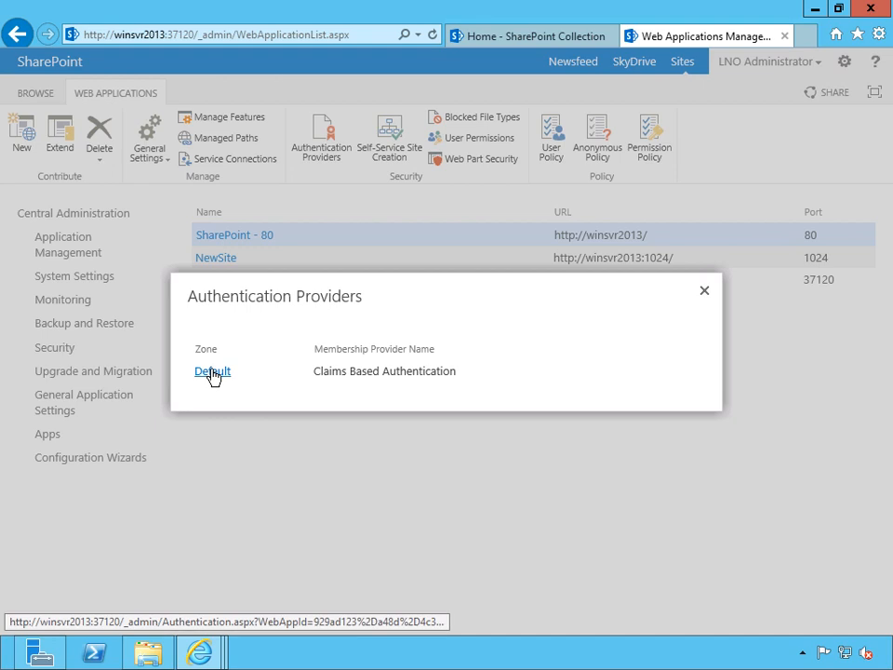
pyautogui.click(212, 372)
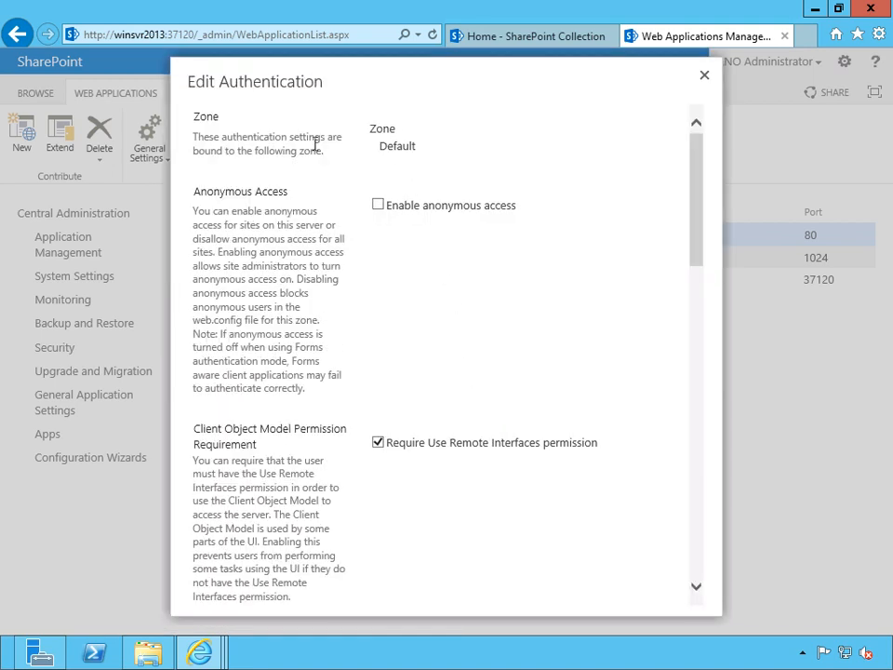
pyautogui.click(379, 206)
pyautogui.moveTo(694, 230); pyautogui.dragTo(736, 578)
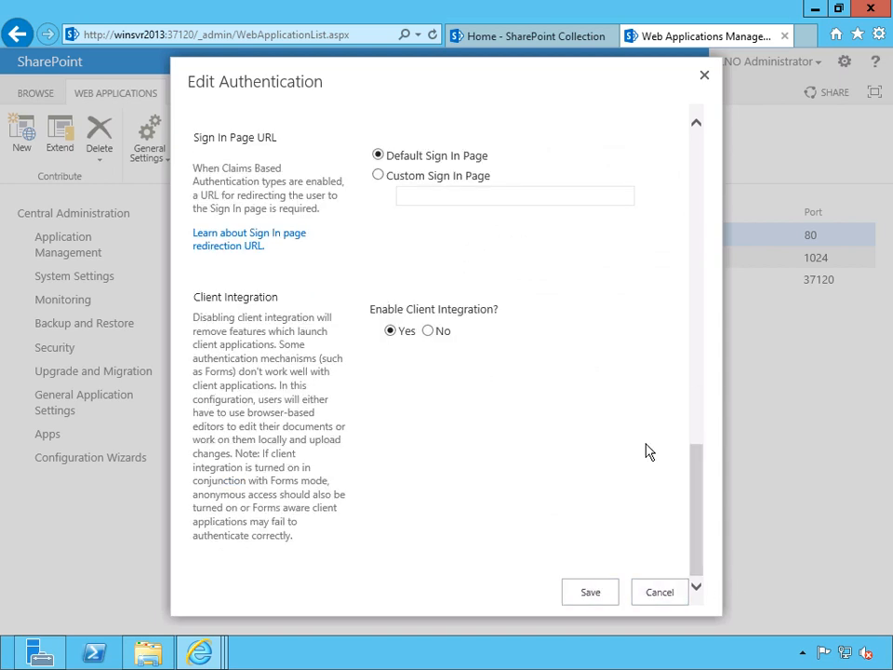
pyautogui.moveTo(697, 454); pyautogui.dragTo(728, 134)
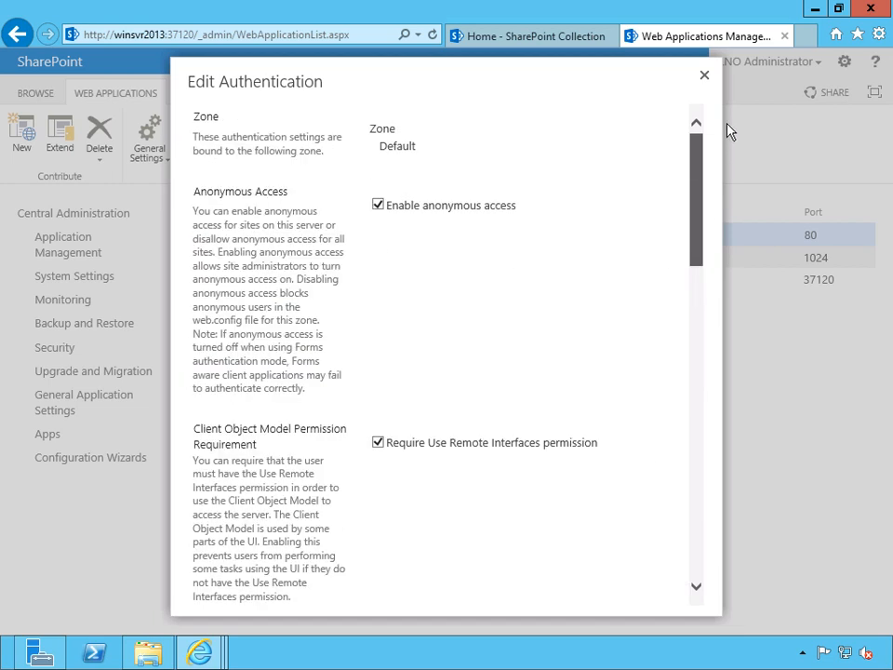
pyautogui.click(706, 76)
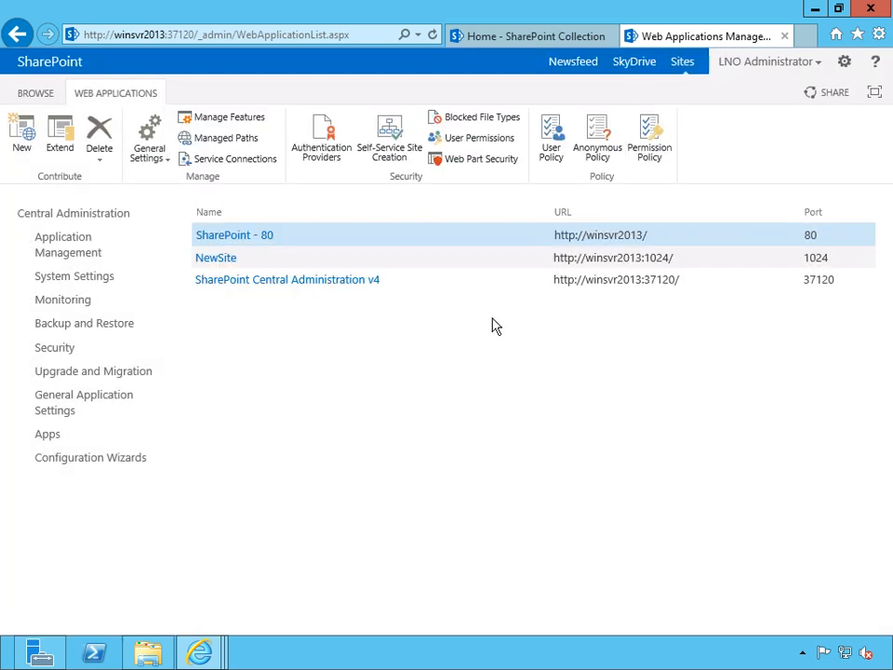
pyautogui.click(328, 138)
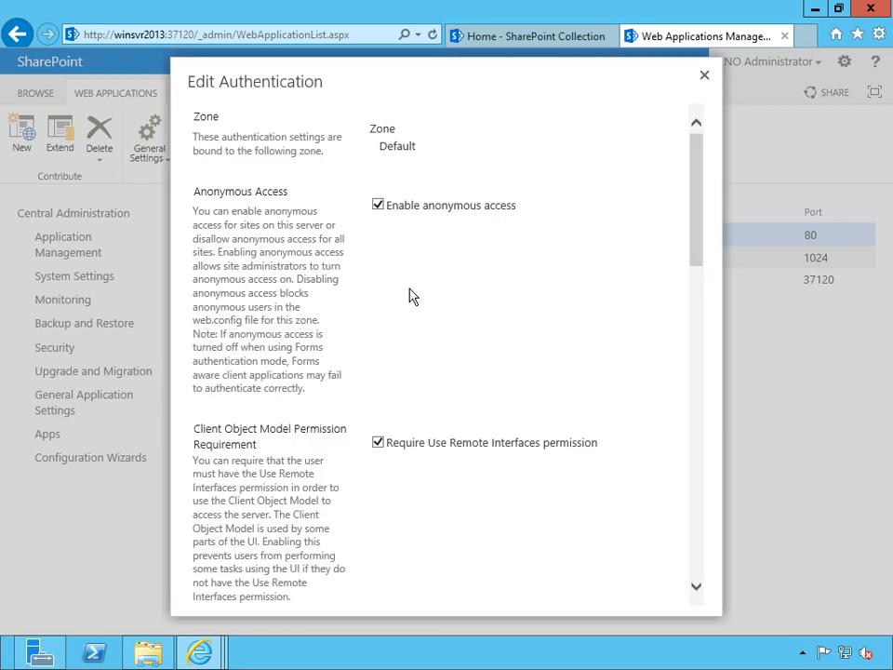
pyautogui.click(705, 79)
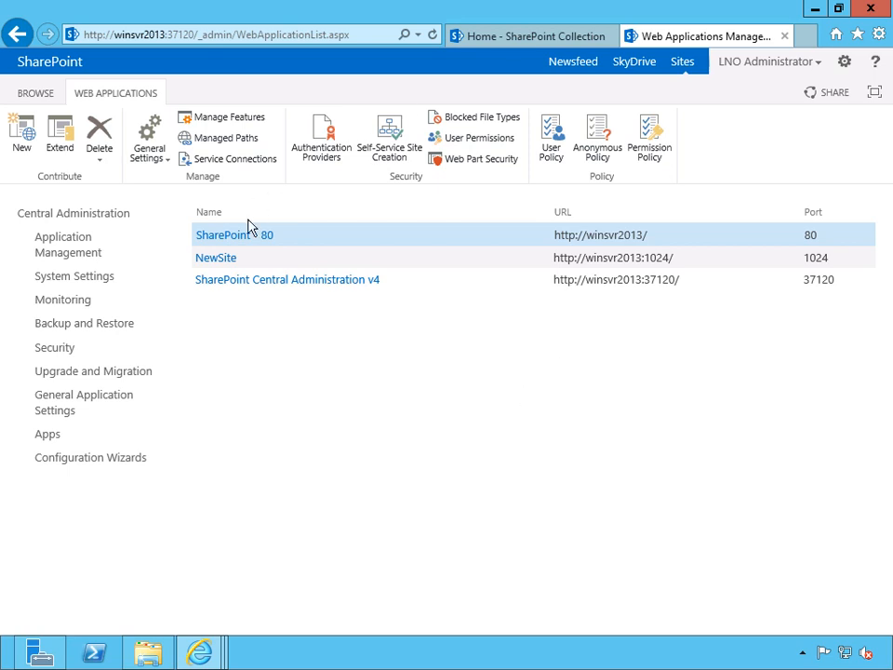
# - Open the anonymous policy of the SharePoint - 80 web application, try the Default zone, and return the zone to (All zones)
pyautogui.click(598, 137)
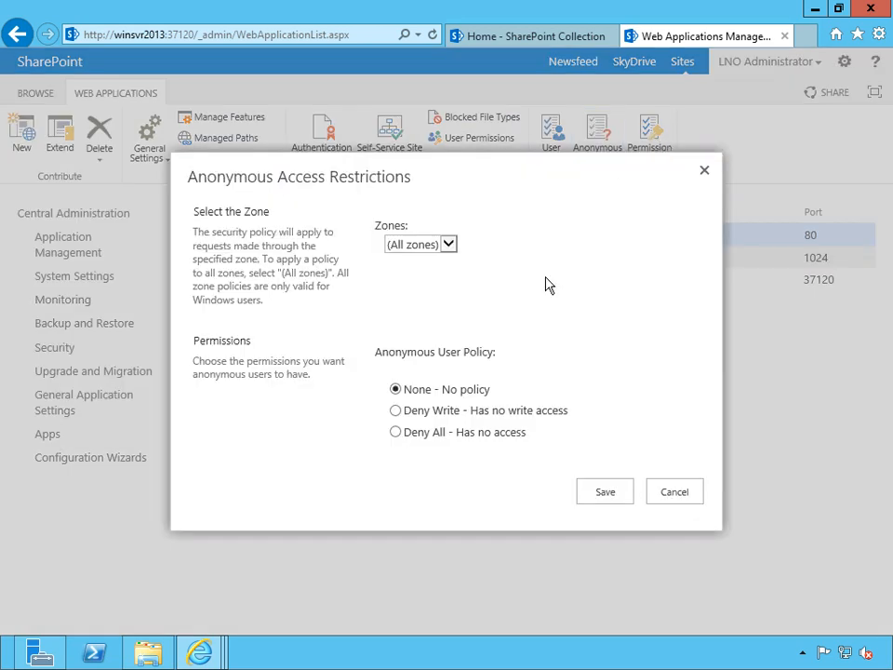
pyautogui.click(448, 245)
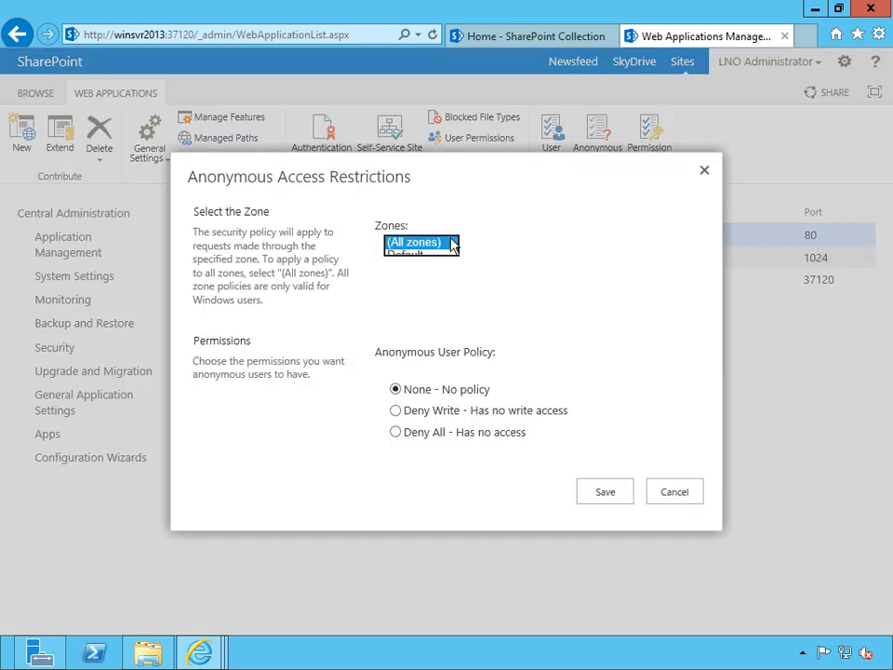
pyautogui.click(425, 257)
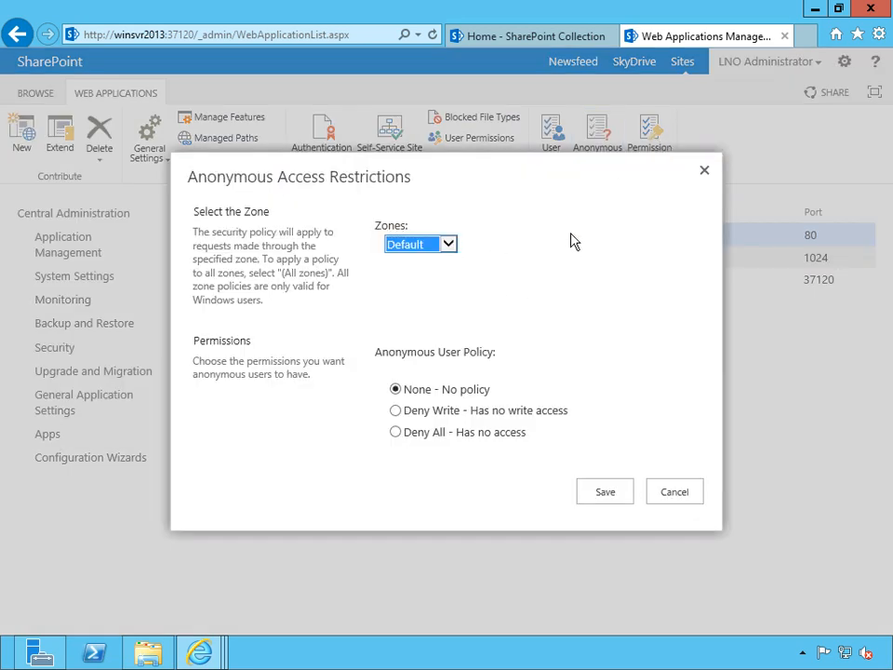
pyautogui.click(573, 243)
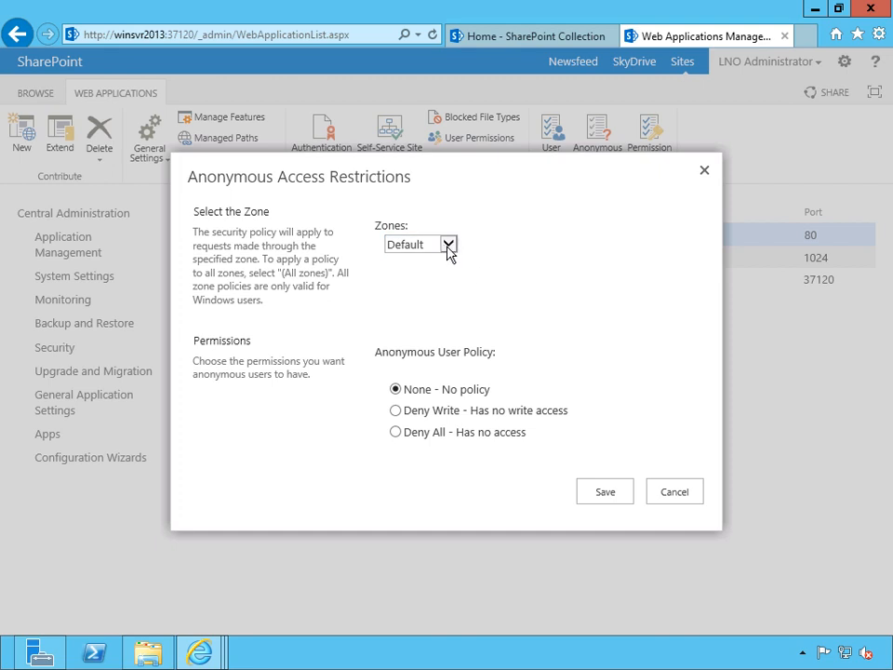
pyautogui.click(447, 246)
pyautogui.click(413, 233)
pyautogui.click(570, 266)
# - Try the Deny All and Deny Write anonymous user policies, and save the restrictions with None - No policy
pyautogui.click(396, 433)
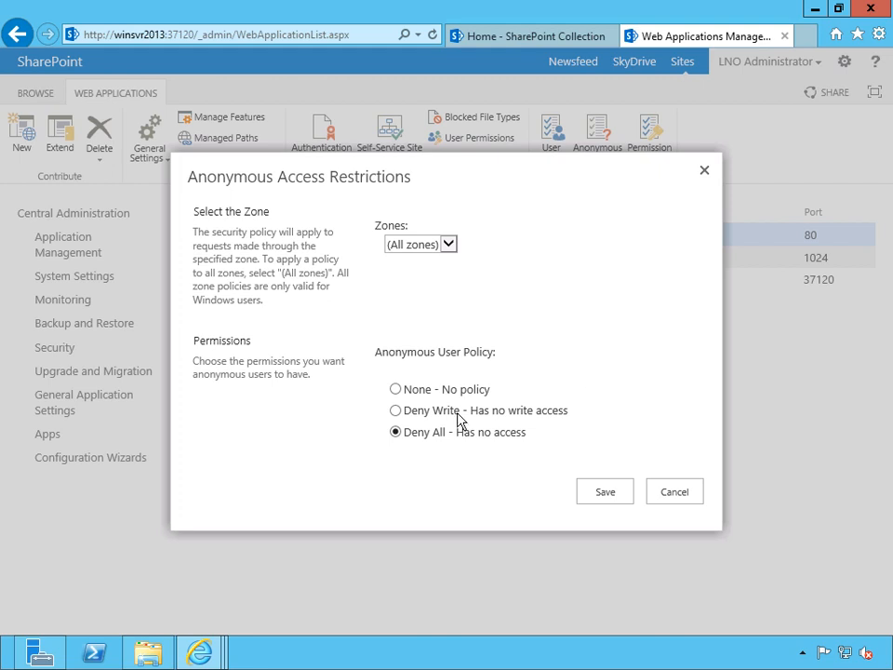
pyautogui.click(396, 410)
pyautogui.click(428, 391)
pyautogui.click(605, 493)
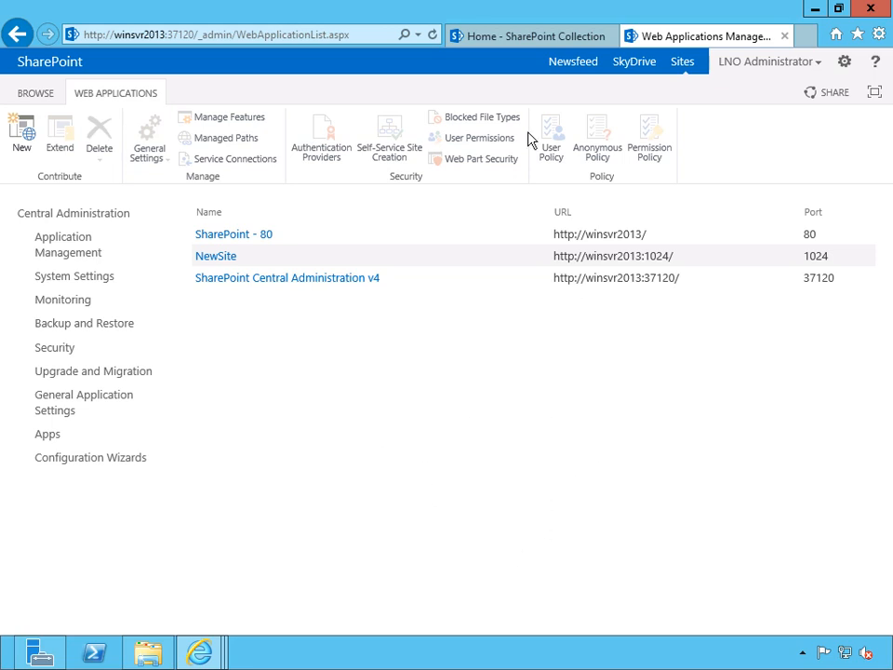
pyautogui.click(501, 37)
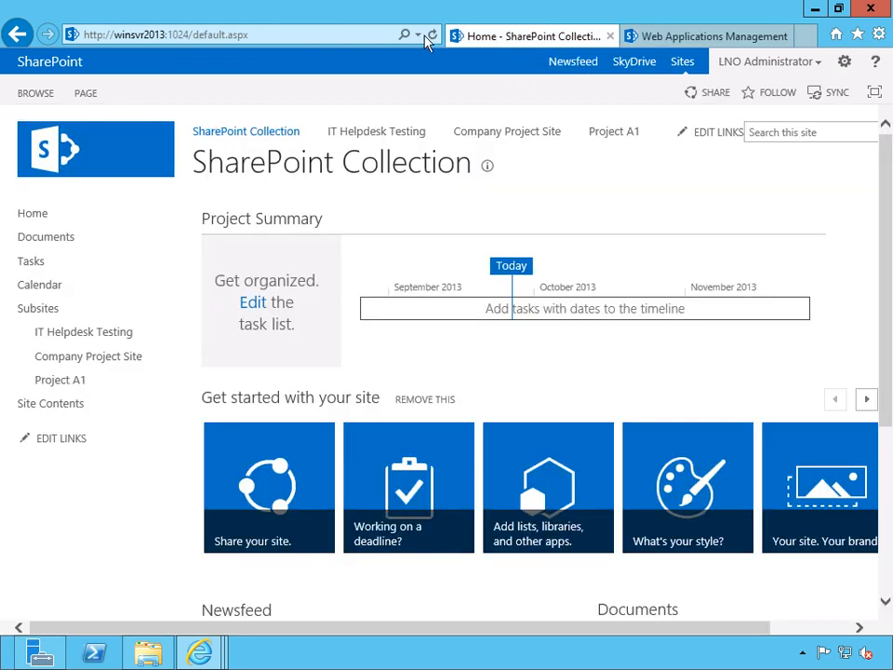
pyautogui.click(251, 36)
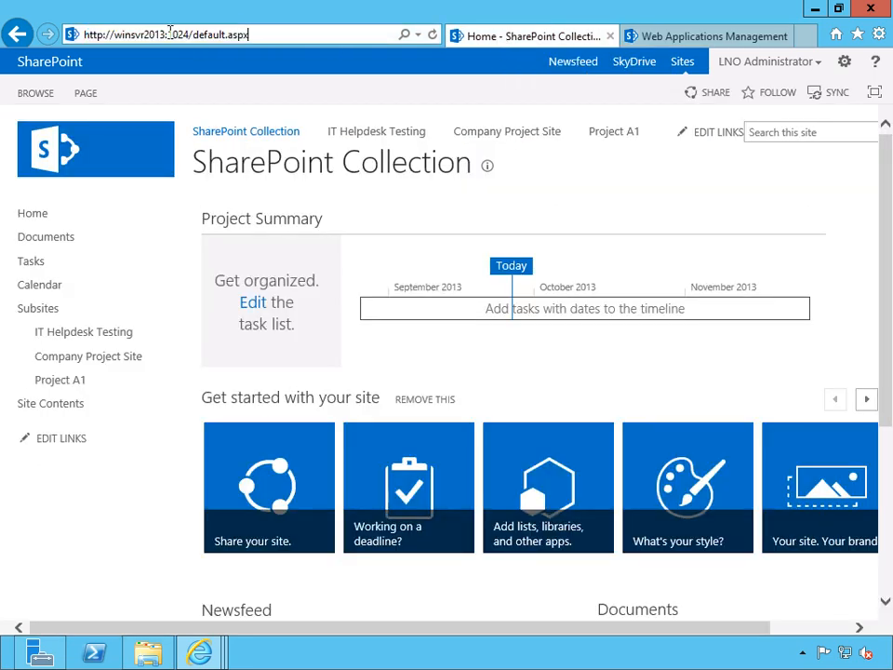
pyautogui.moveTo(166, 34); pyautogui.dragTo(326, 34)
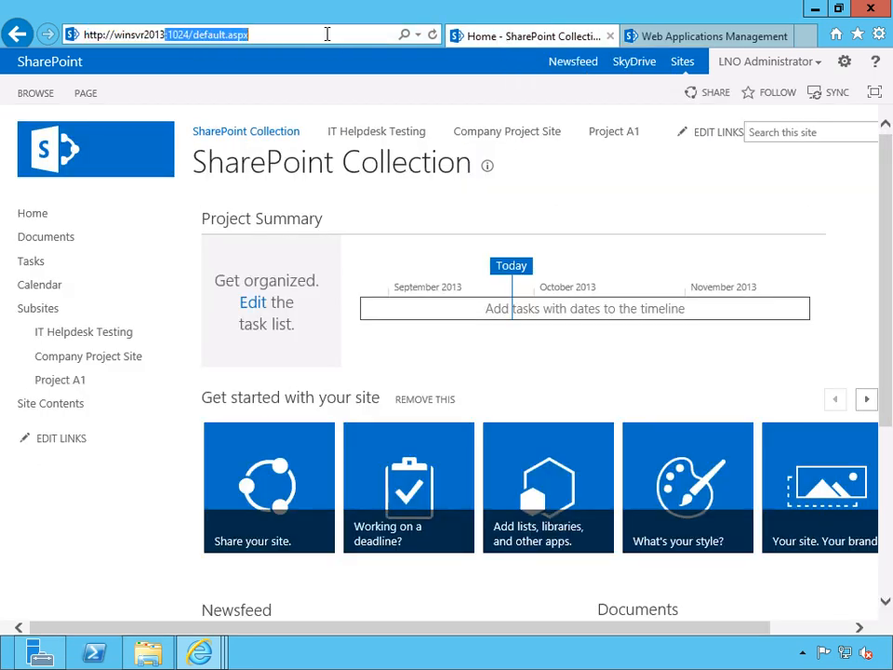
pyautogui.press('BackSpace')
pyautogui.write('/')
pyautogui.press('Return')
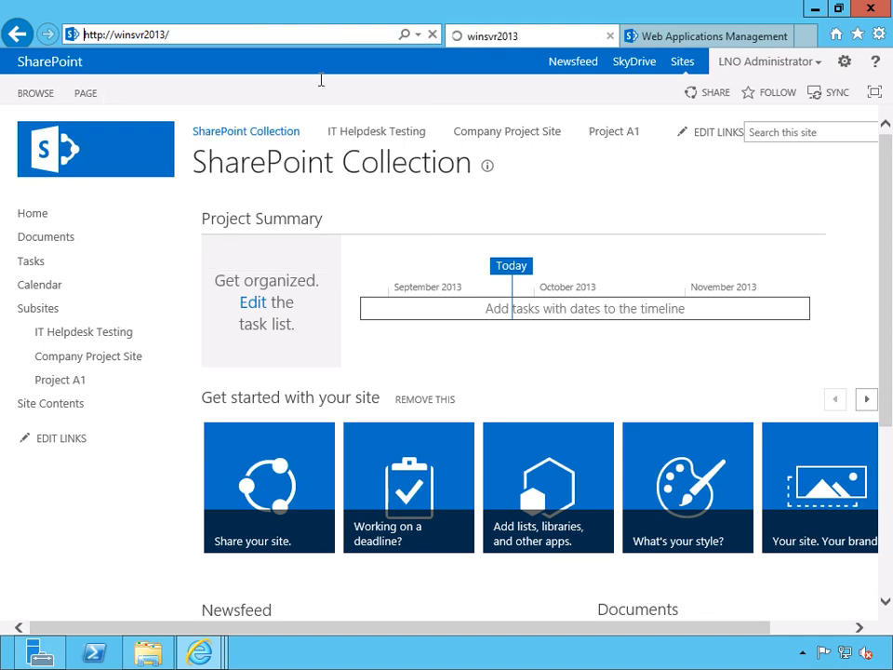
pyautogui.click(295, 32)
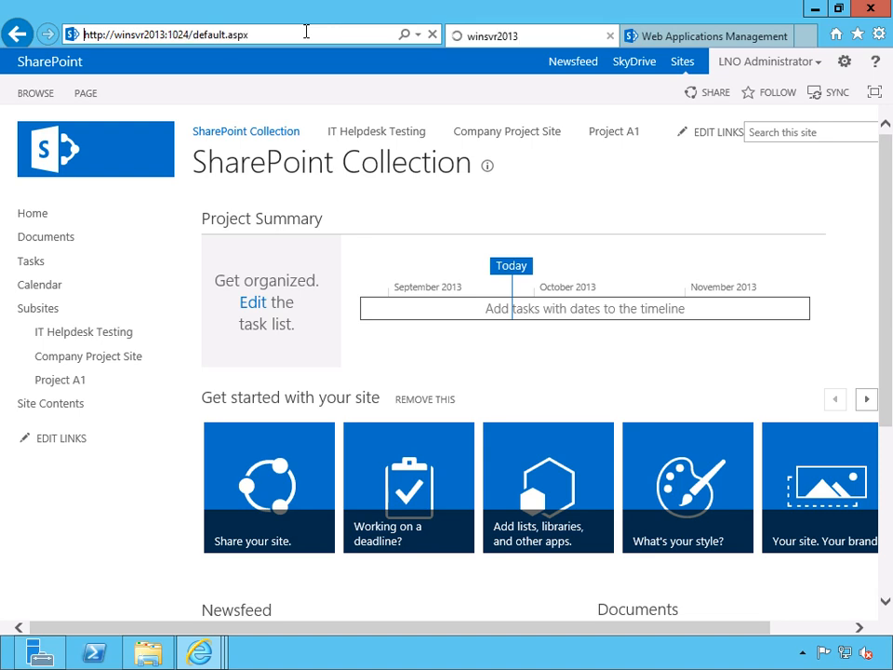
pyautogui.click(306, 32)
pyautogui.click(166, 36)
pyautogui.keyDown('shift'); pyautogui.click(357, 35); pyautogui.keyUp('shift')
pyautogui.write('//winsvr2013')
pyautogui.press('Return')
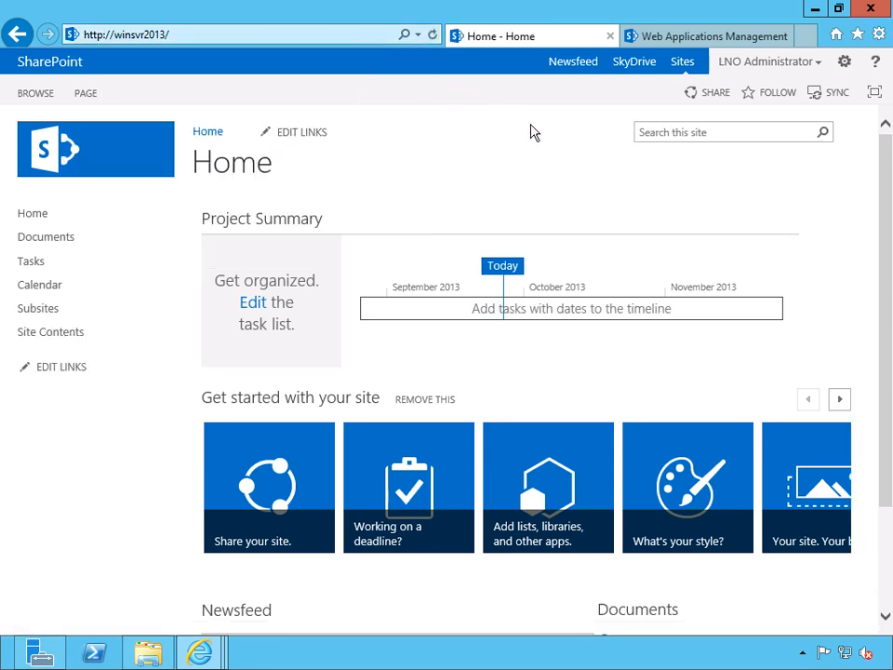
# - Grant anonymous users access to the entire Web site in the home site's permissions
pyautogui.click(844, 62)
pyautogui.click(148, 190)
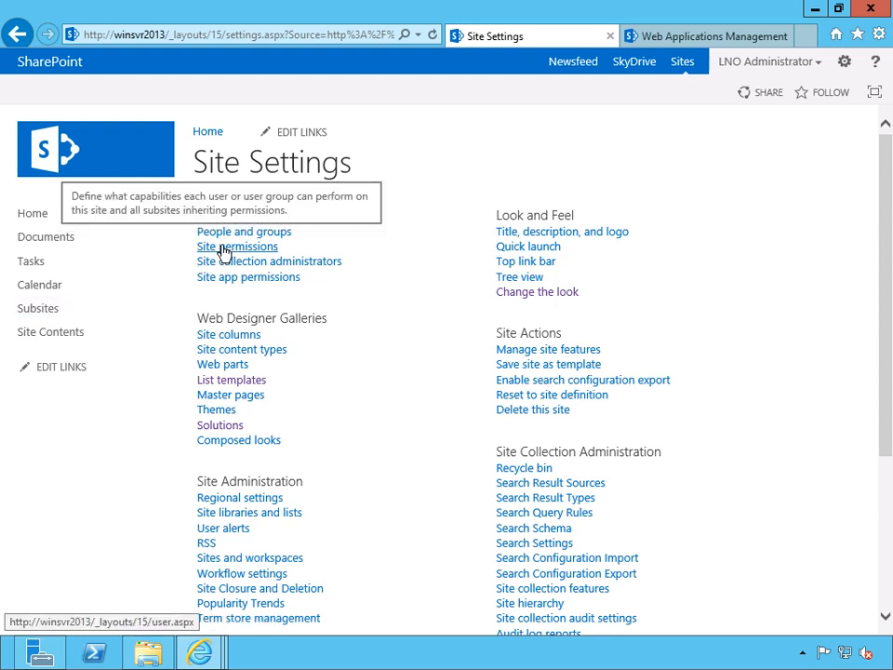
pyautogui.click(223, 249)
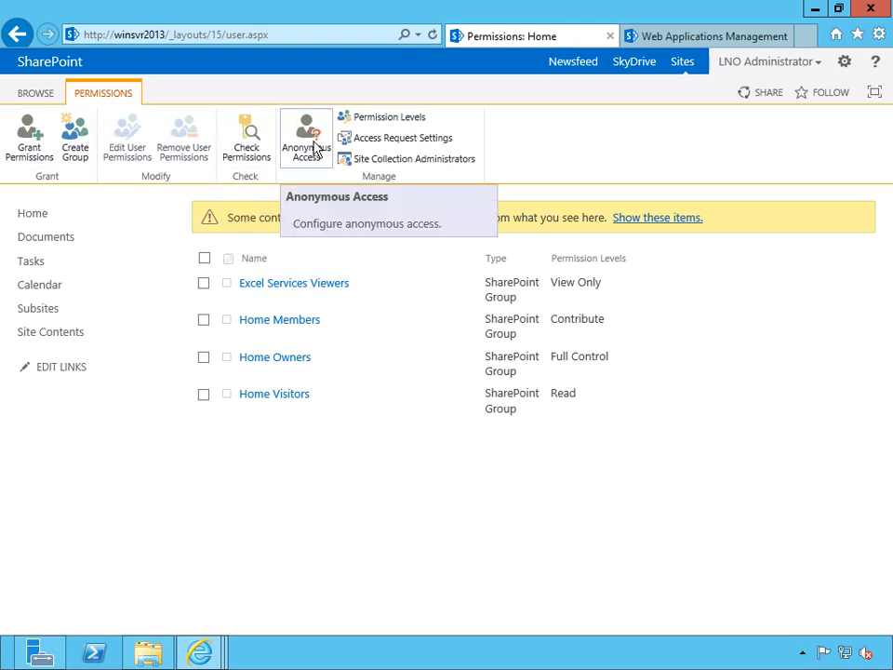
pyautogui.click(314, 148)
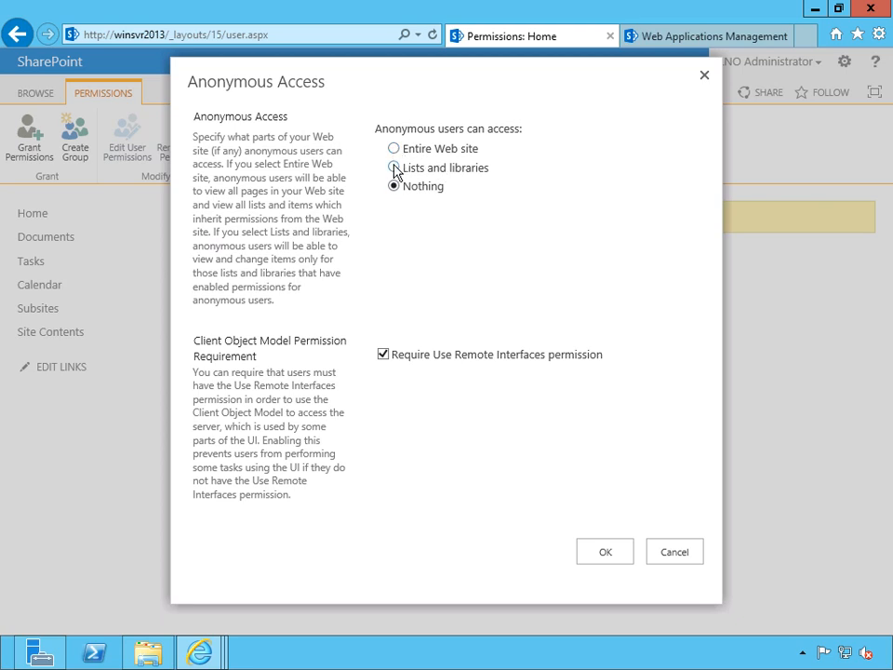
pyautogui.click(395, 150)
pyautogui.click(607, 552)
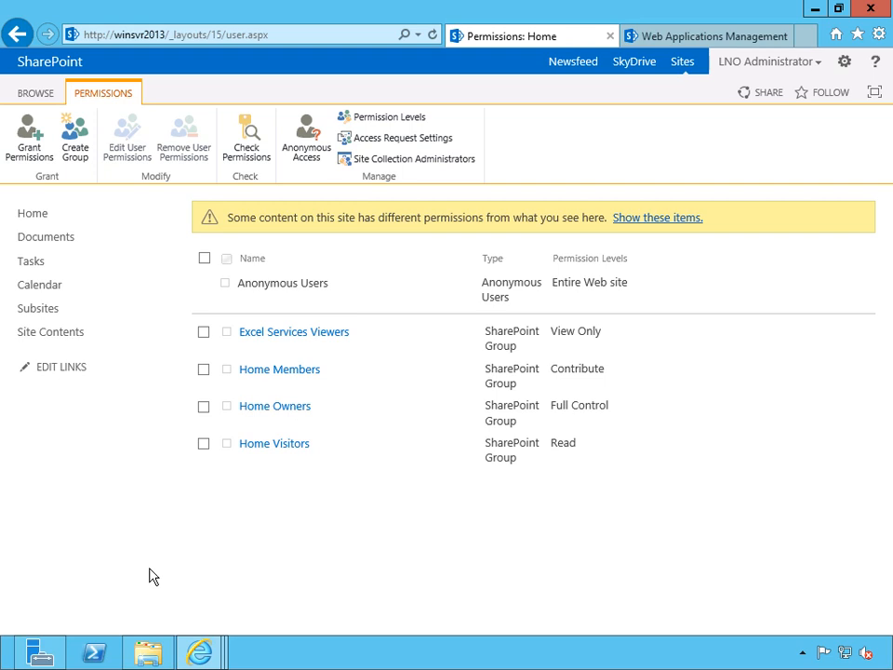
# - Start a new subsite of the home site with title "Subsite 1", description "Subsite" and URL name "Subsite"
pyautogui.click(54, 335)
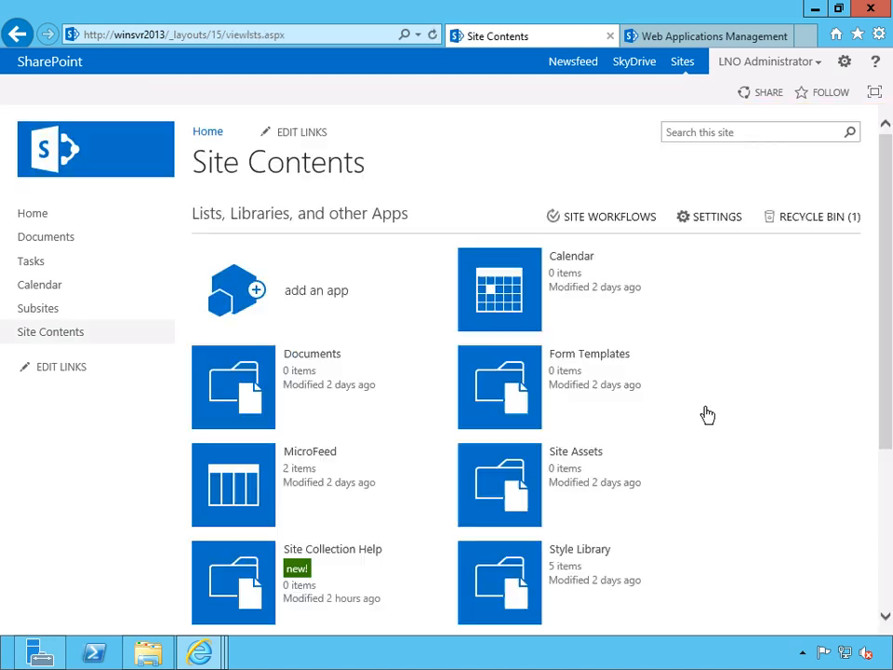
pyautogui.scroll(-3, 820, 413)
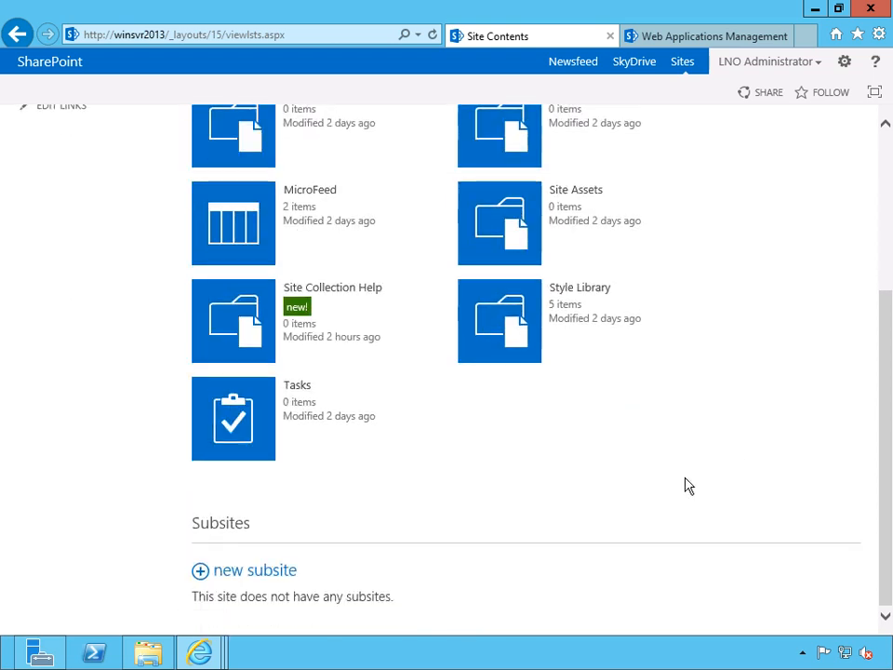
pyautogui.click(265, 573)
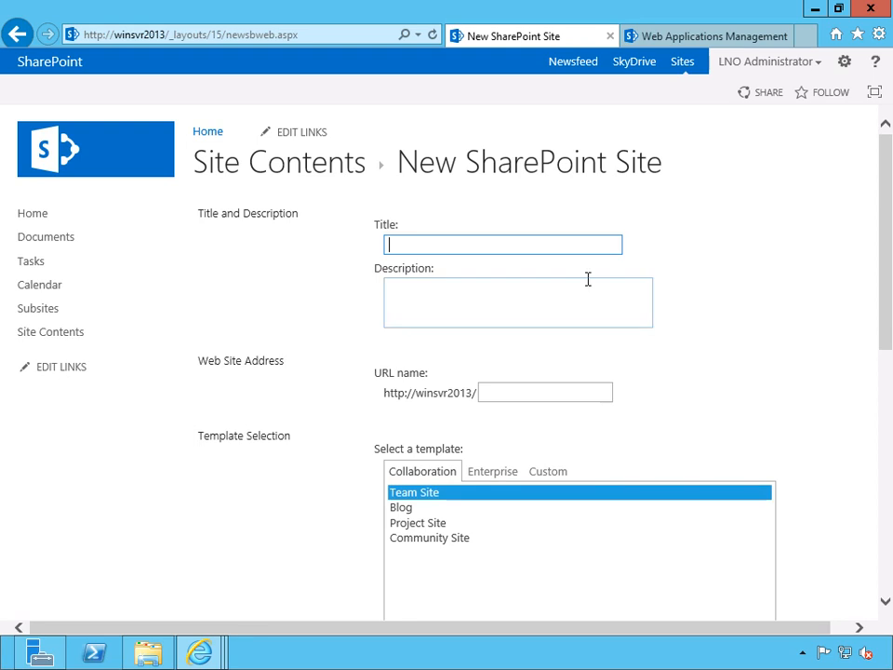
pyautogui.write('Subsite 1')
pyautogui.click(565, 309)
pyautogui.write('Subsite')
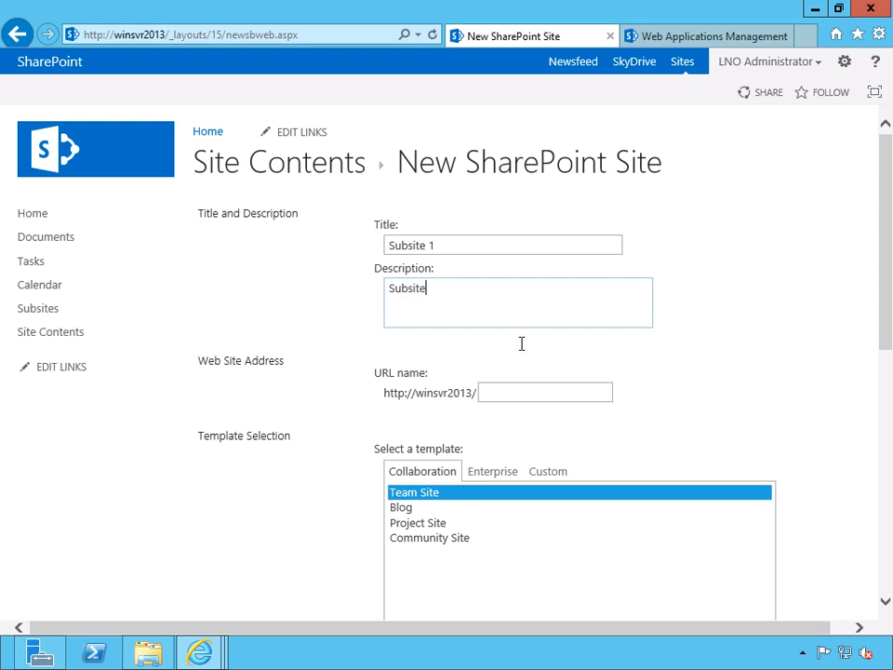
pyautogui.click(537, 393)
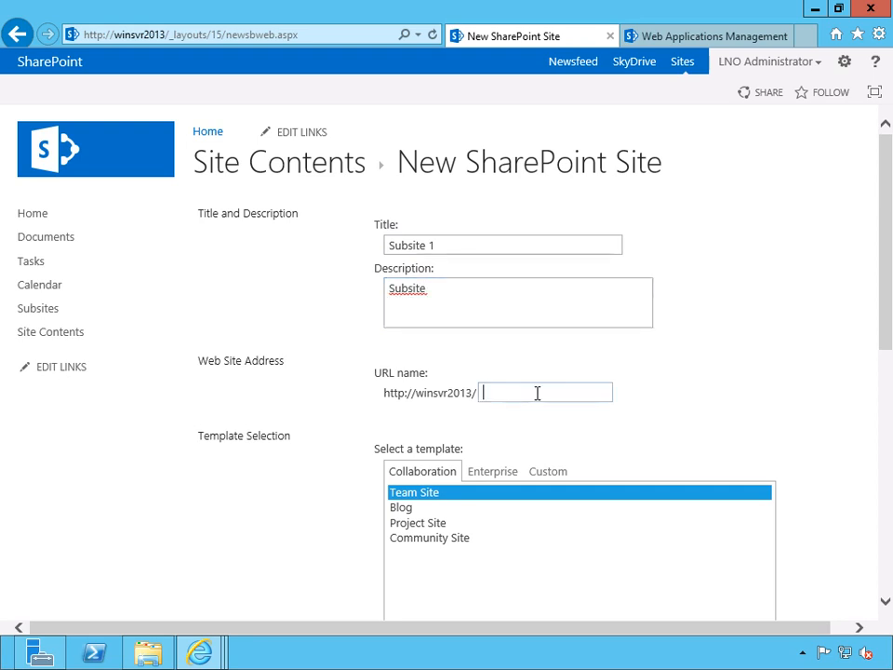
pyautogui.write('Subsite')
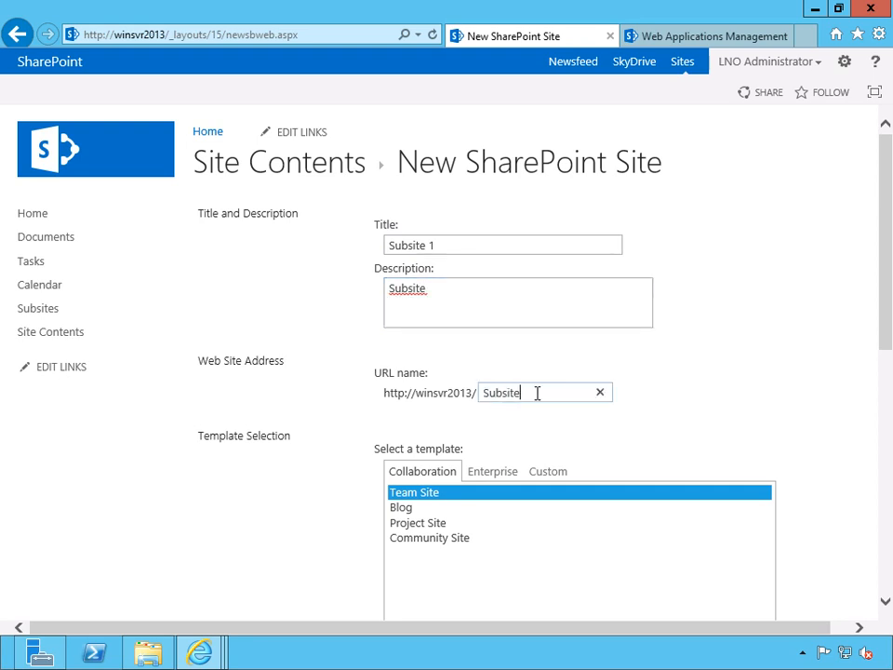
# - Choose the Blog template, display the site on the parent's Quick Launch, and create the subsite
pyautogui.scroll(-2, 453, 485)
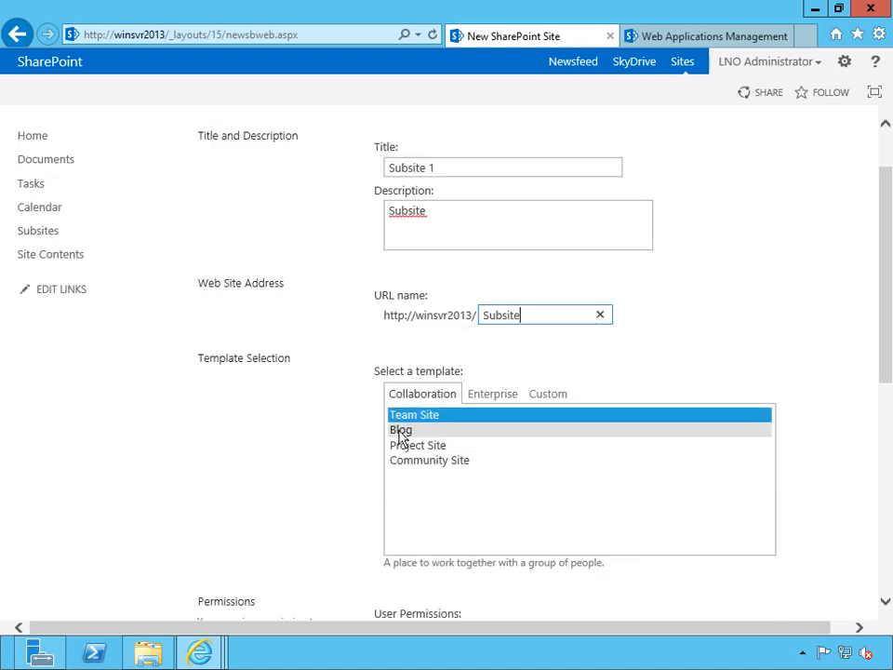
pyautogui.click(447, 432)
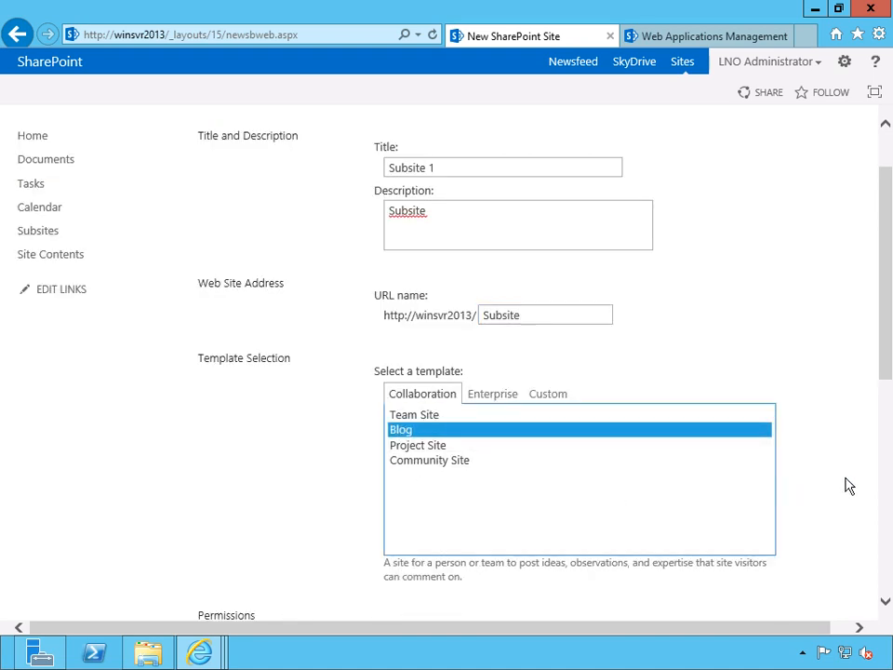
pyautogui.scroll(-5, 842, 487)
pyautogui.scroll(-2, 842, 487)
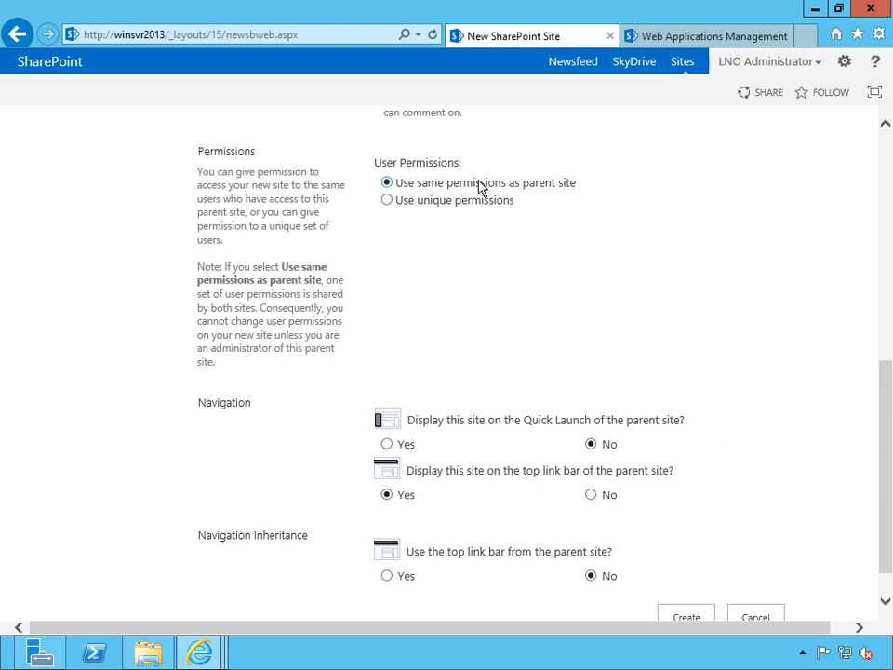
pyautogui.click(389, 447)
pyautogui.scroll(-1, 774, 462)
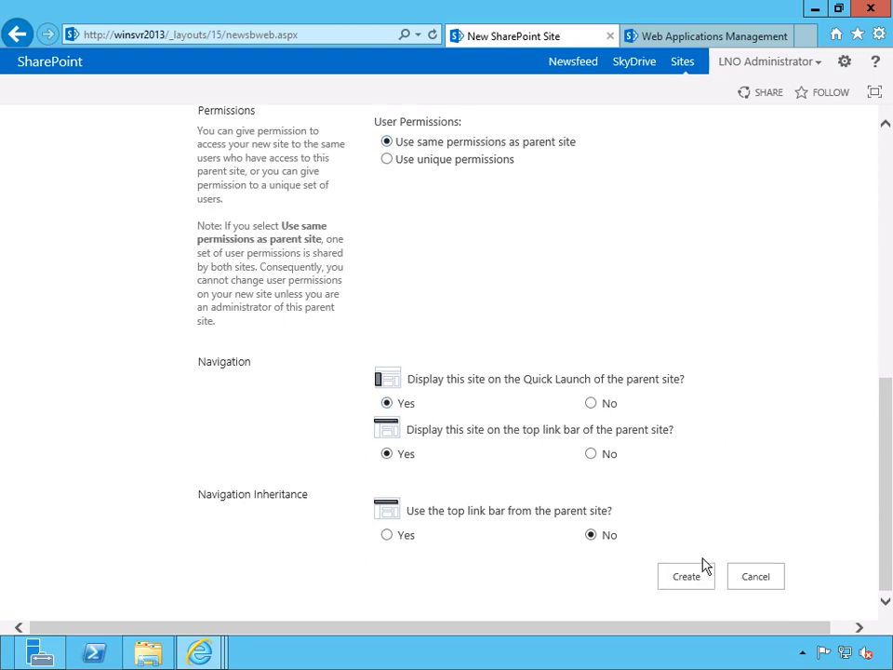
pyautogui.click(700, 572)
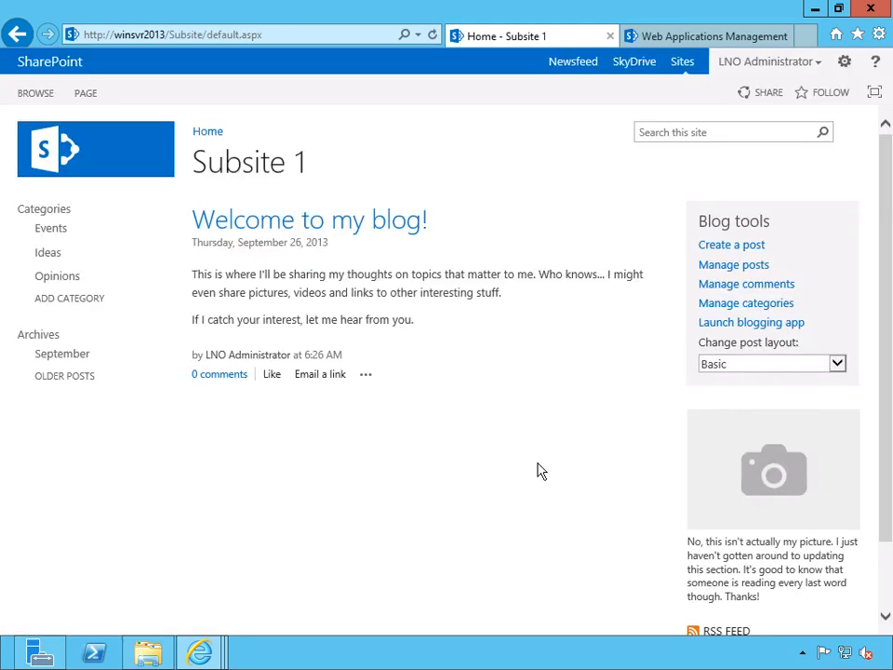
# - Open the site permissions from the settings of Subsite 1
pyautogui.click(845, 65)
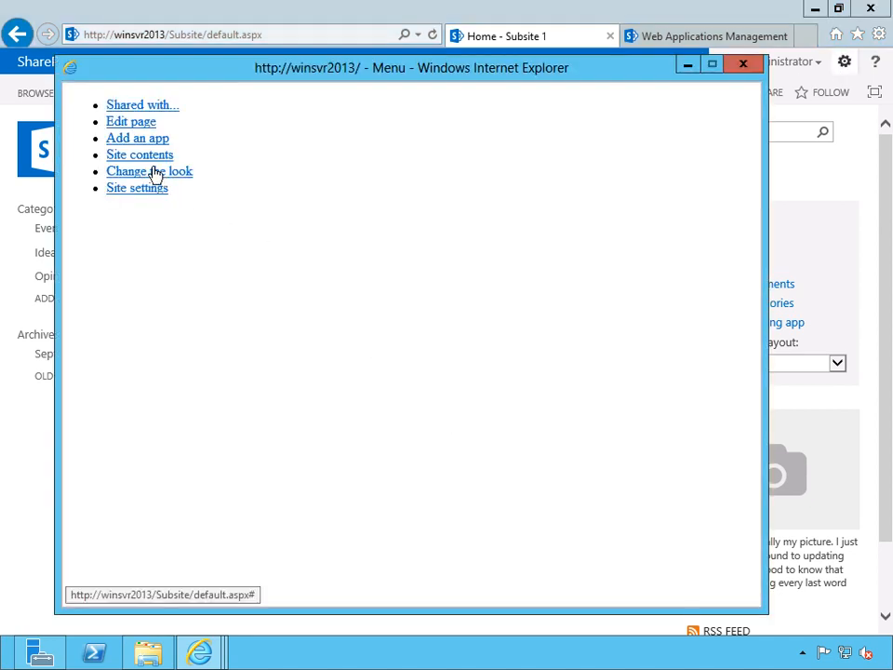
pyautogui.click(140, 194)
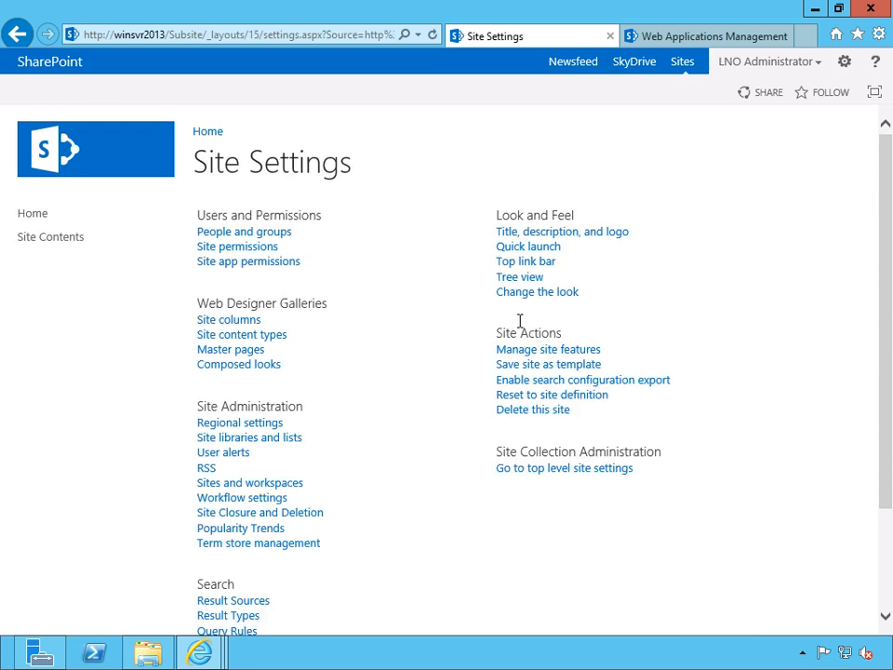
pyautogui.click(238, 247)
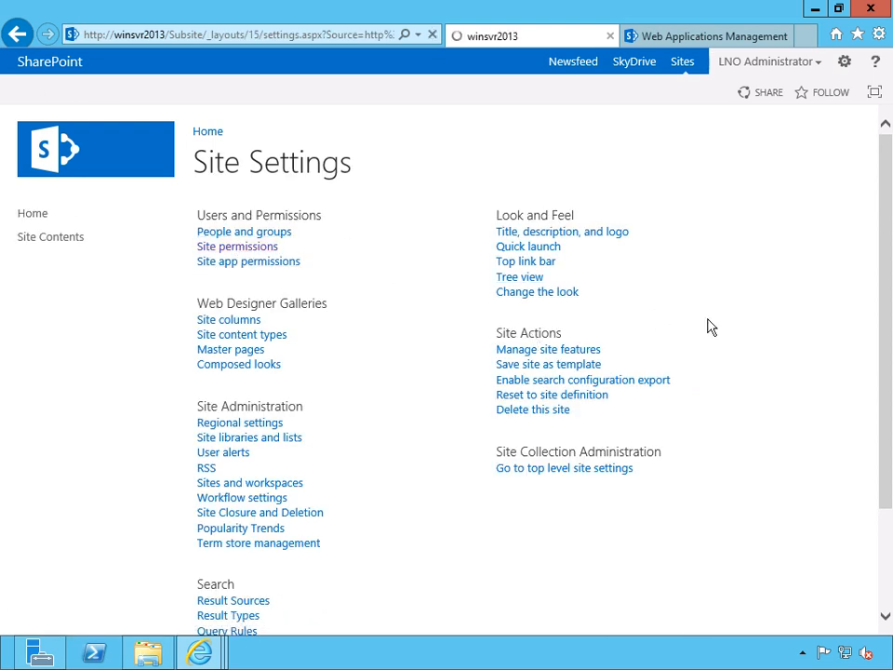